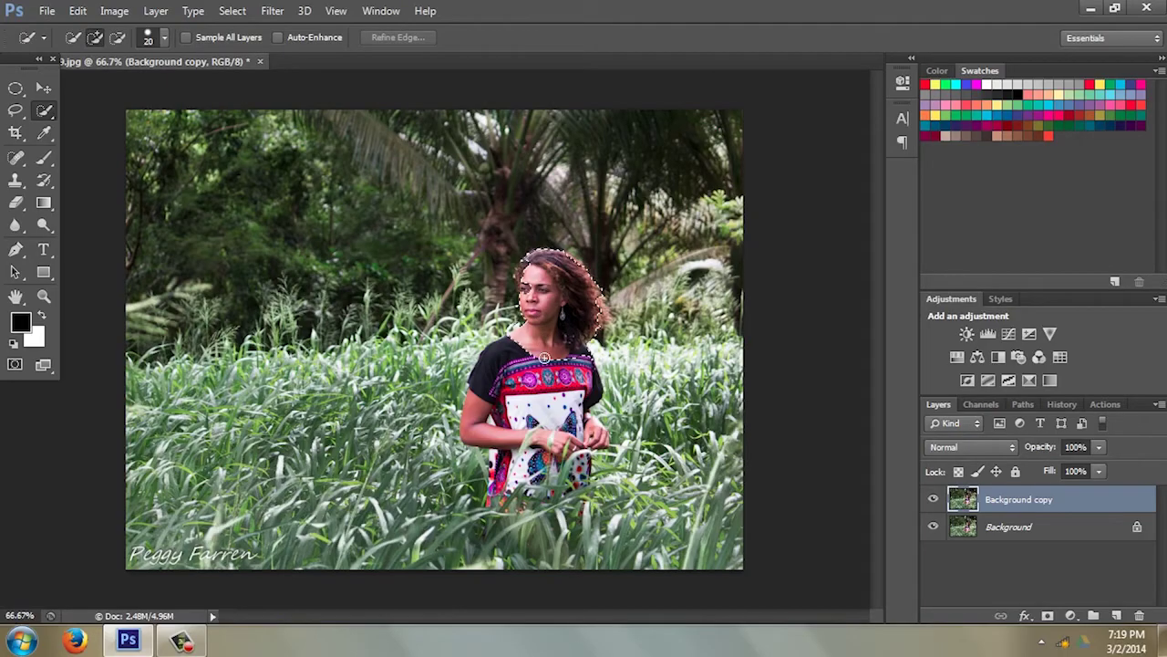
Open the photo _MG_4879 and duplicate its Background layer as Background copy.
{"action": "mouse_move", "coordinate": [543, 357]}
{"action": "left_mouse_down"}
{"action": "mouse_move", "coordinate": [538, 488]}
{"action": "mouse_move", "coordinate": [488, 452]}
{"action": "mouse_move", "coordinate": [478, 390]}
{"action": "mouse_move", "coordinate": [497, 355]}
{"action": "left_mouse_up"}
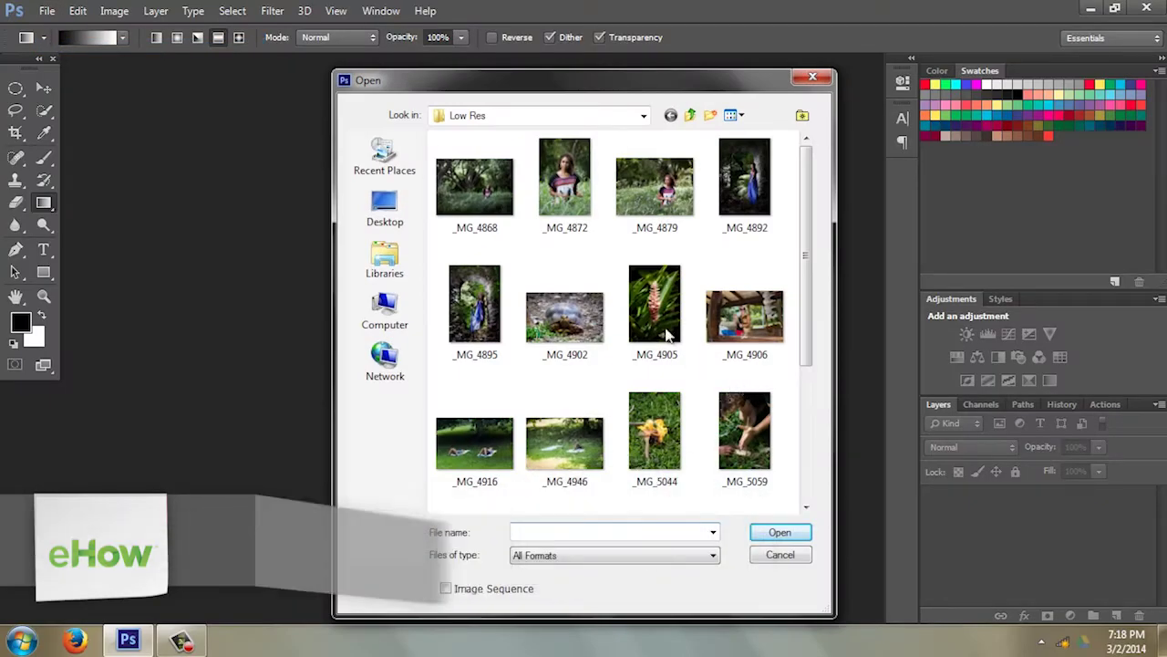
{"action": "double_click", "coordinate": [661, 182]}
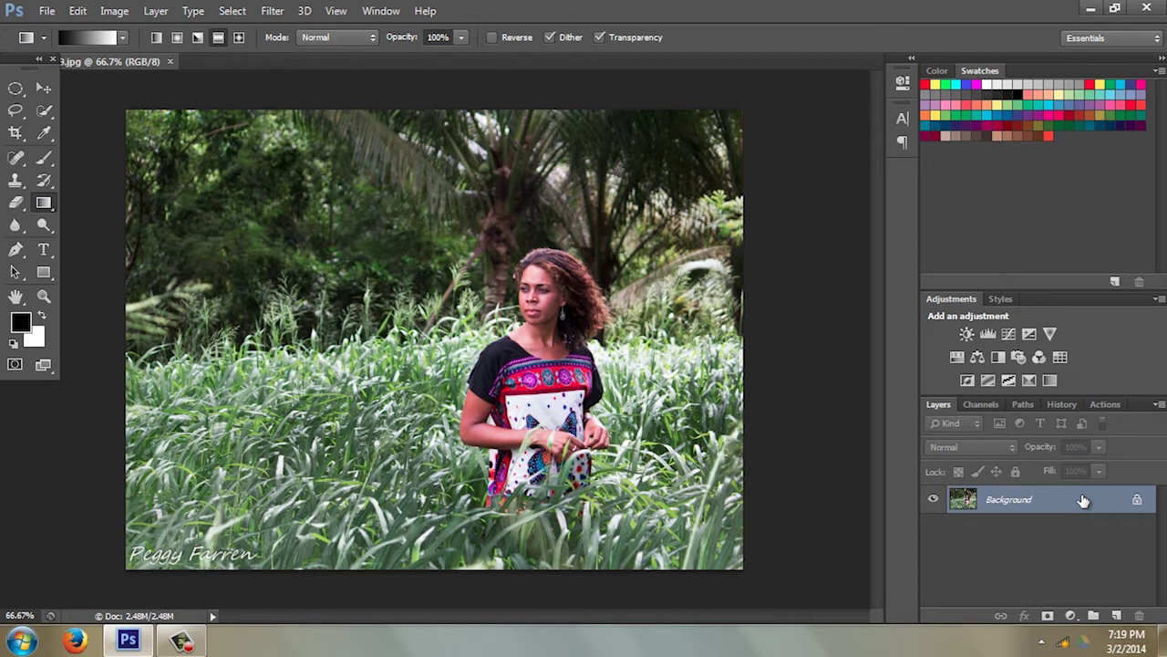
{"action": "left_click_drag", "start_coordinate": [1084, 501], "coordinate": [1116, 616]}
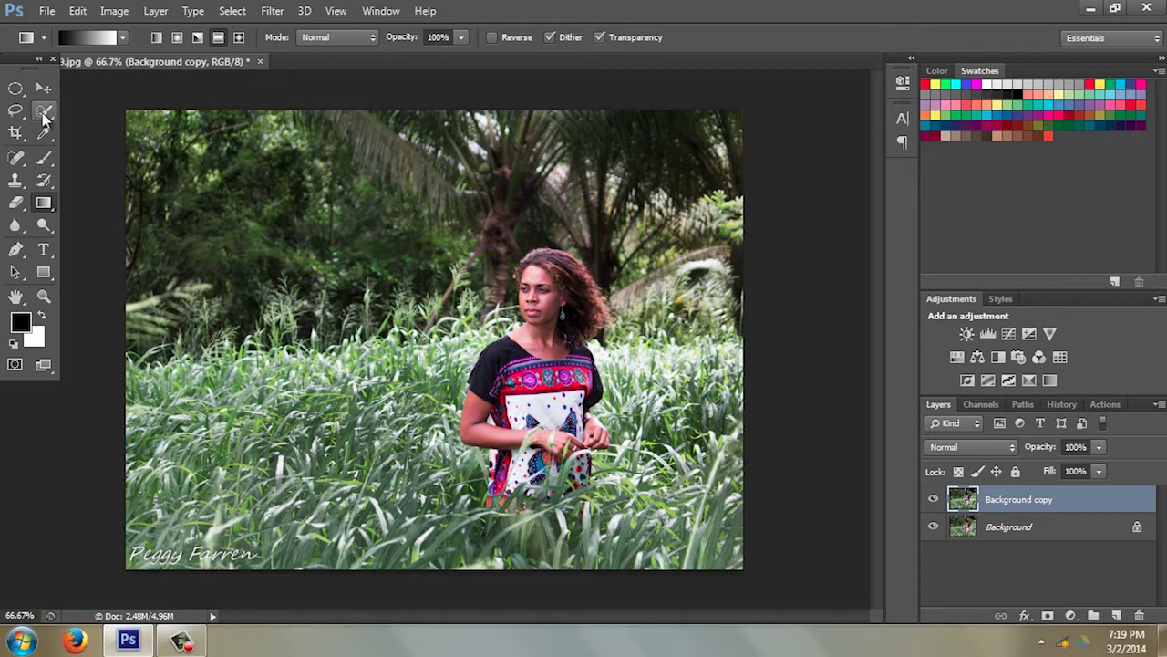
Quick-select the woman's hair and head in Add mode, then switch to Subtract mode.
{"action": "left_click_drag", "start_coordinate": [45, 116], "coordinate": [92, 108]}
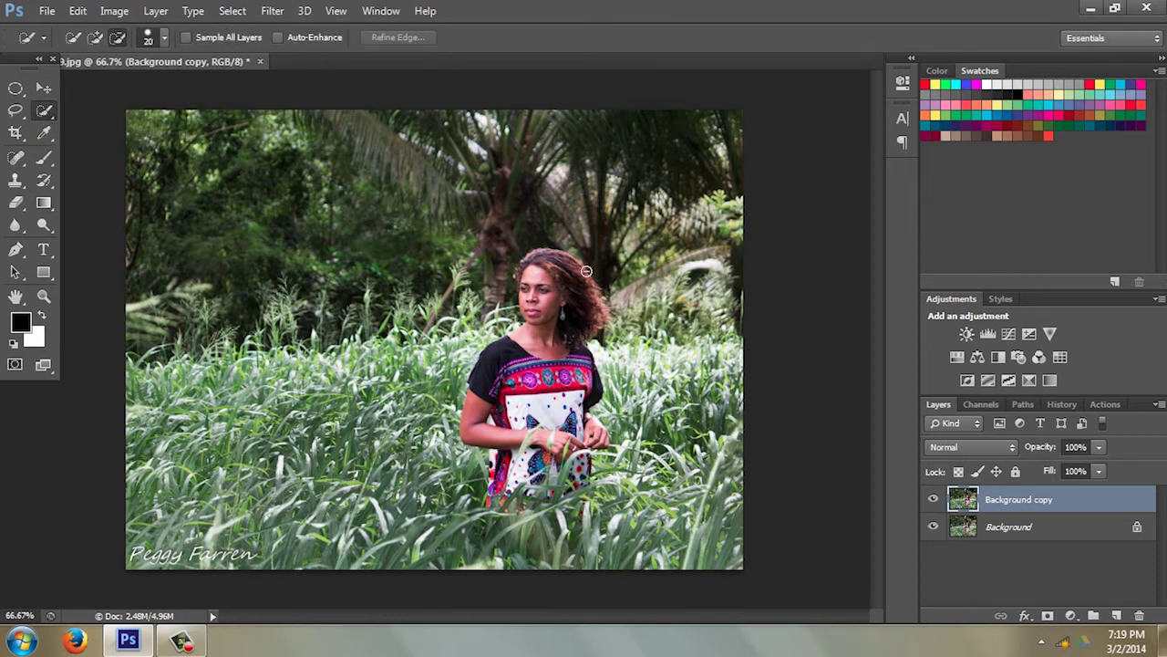
{"action": "left_click", "coordinate": [95, 38]}
{"action": "mouse_move", "coordinate": [541, 262]}
{"action": "left_mouse_down"}
{"action": "mouse_move", "coordinate": [542, 423]}
{"action": "mouse_move", "coordinate": [555, 468]}
{"action": "mouse_move", "coordinate": [535, 489]}
{"action": "mouse_move", "coordinate": [507, 495]}
{"action": "mouse_move", "coordinate": [506, 455]}
{"action": "mouse_move", "coordinate": [480, 430]}
{"action": "mouse_move", "coordinate": [497, 354]}
{"action": "left_mouse_up"}
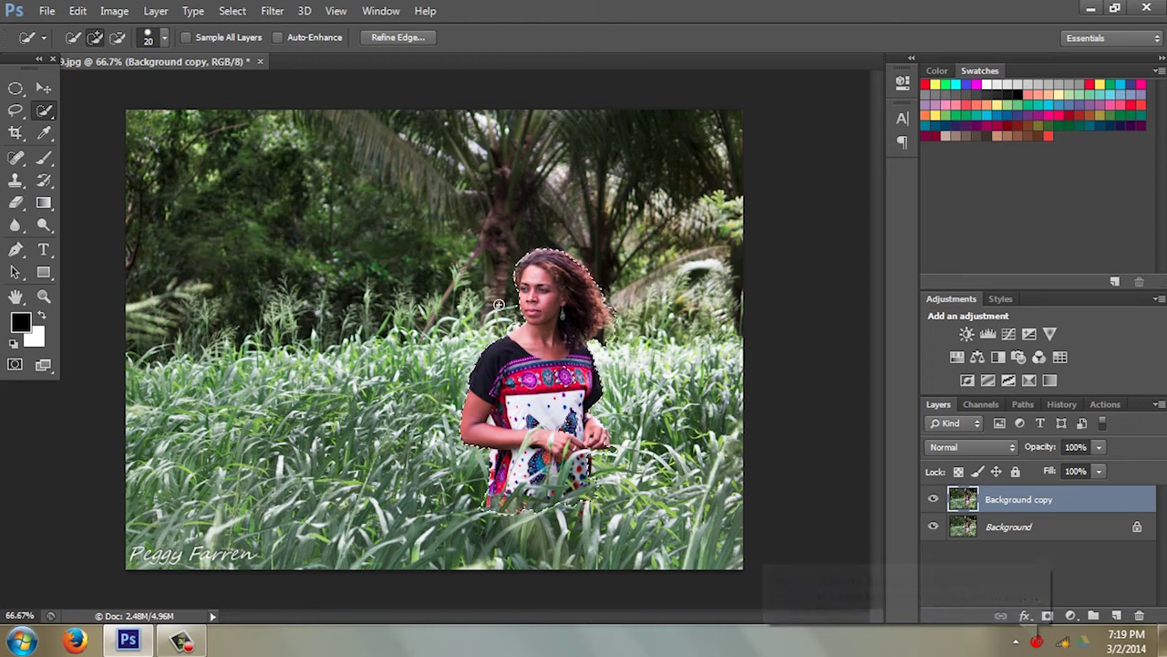
{"action": "left_click", "coordinate": [118, 38]}
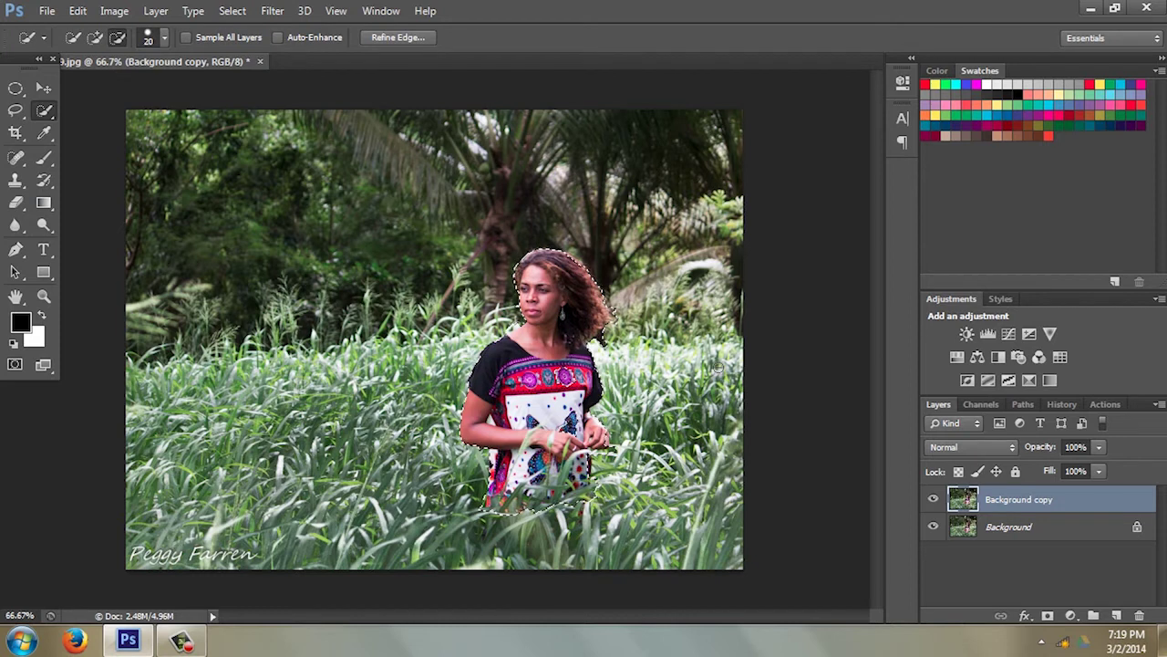
Fill the woman's selection with Edit > Fill using Content-Aware content.
{"action": "left_click", "coordinate": [78, 13]}
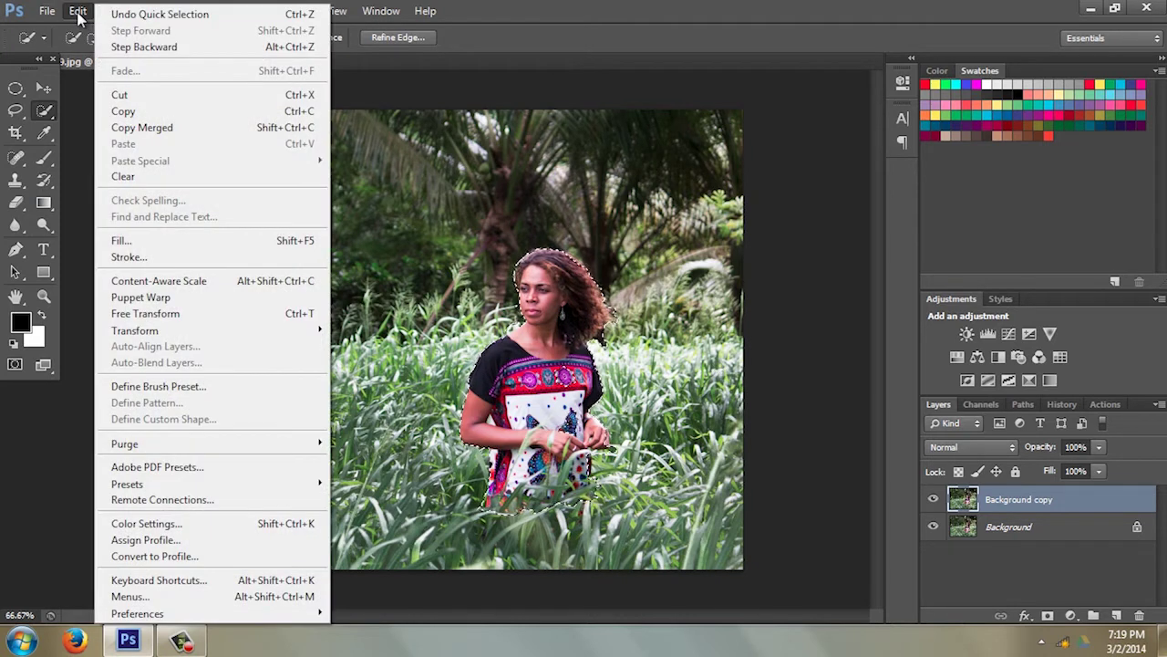
{"action": "left_click", "coordinate": [146, 241]}
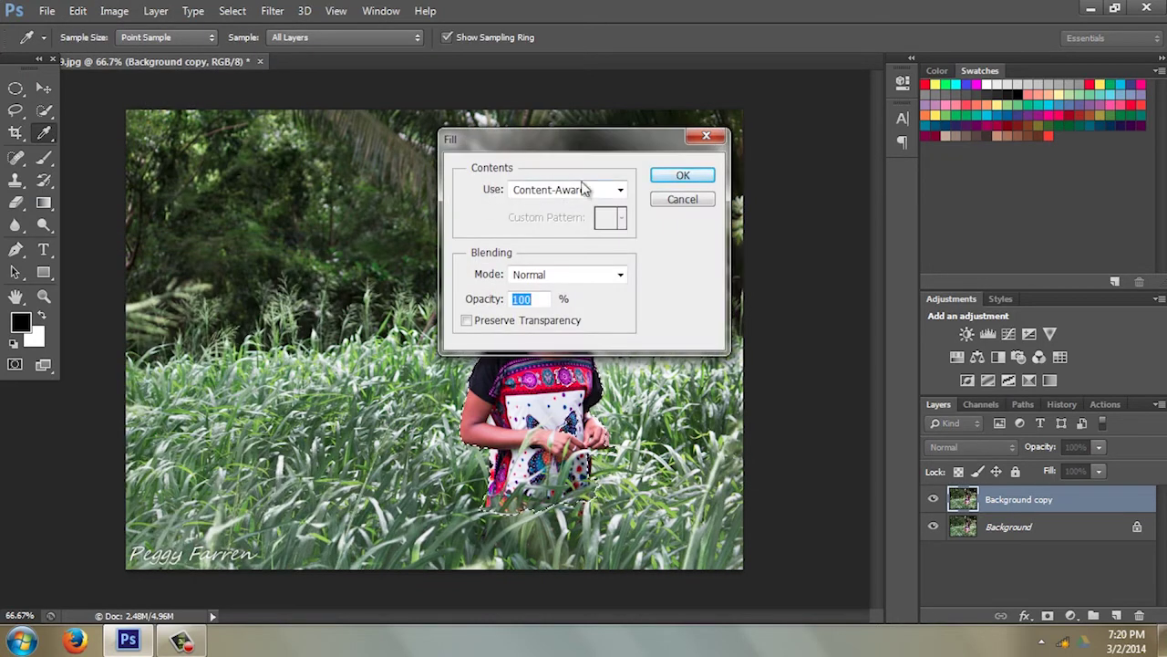
{"action": "left_click", "coordinate": [621, 193]}
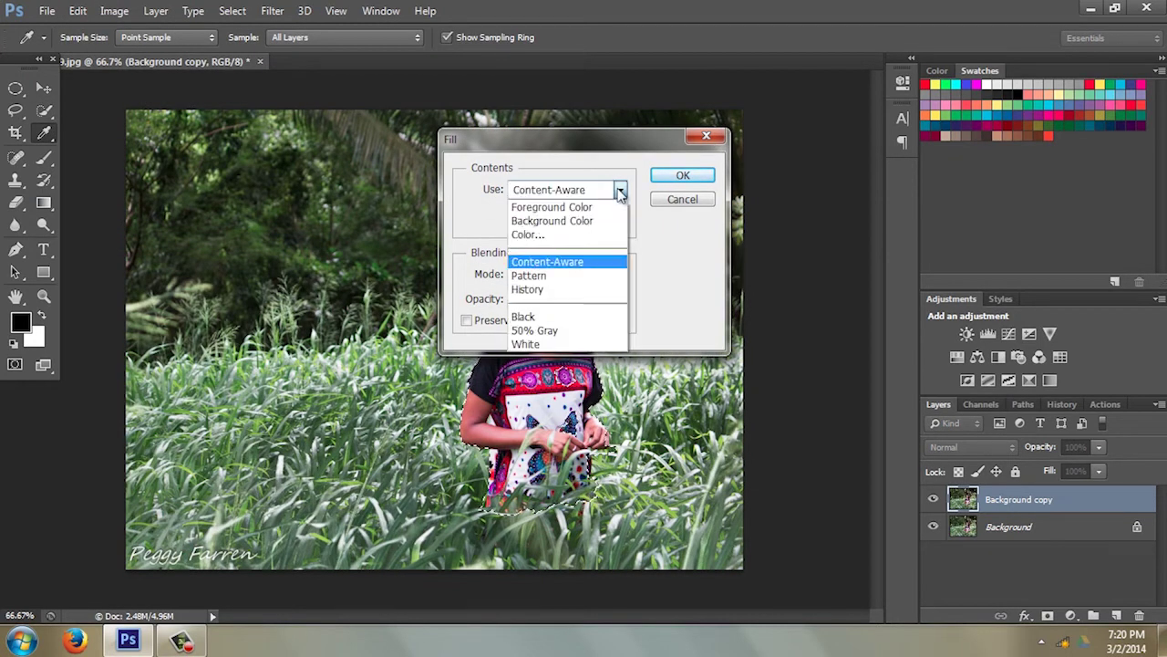
{"action": "left_click", "coordinate": [621, 193]}
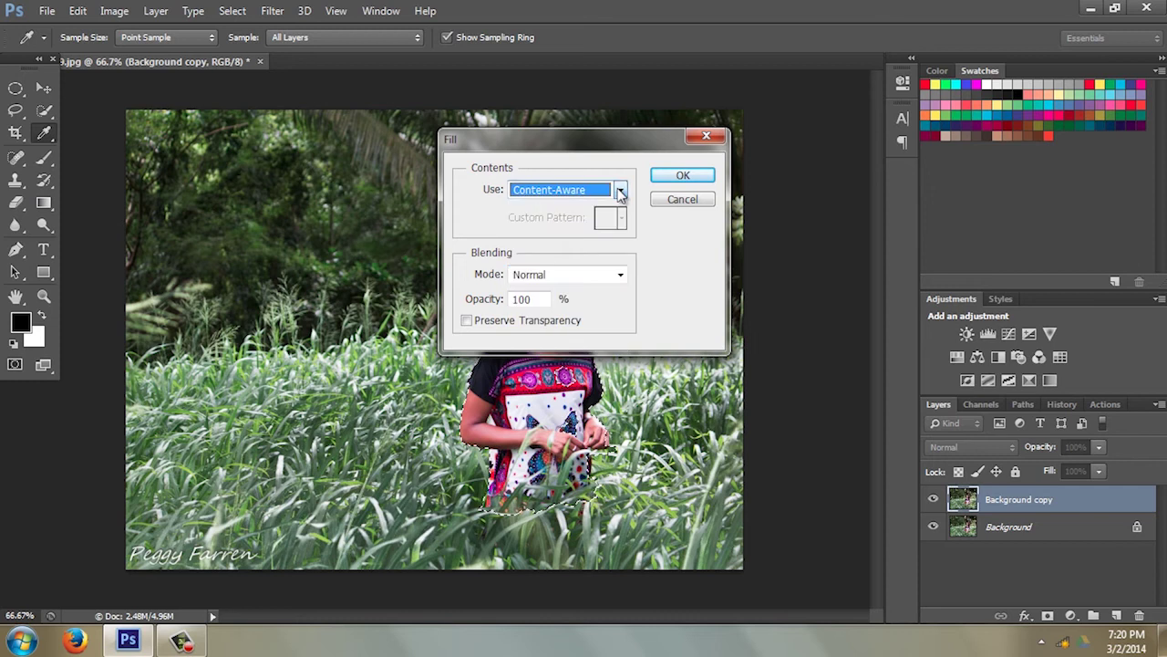
{"action": "left_click", "coordinate": [677, 176]}
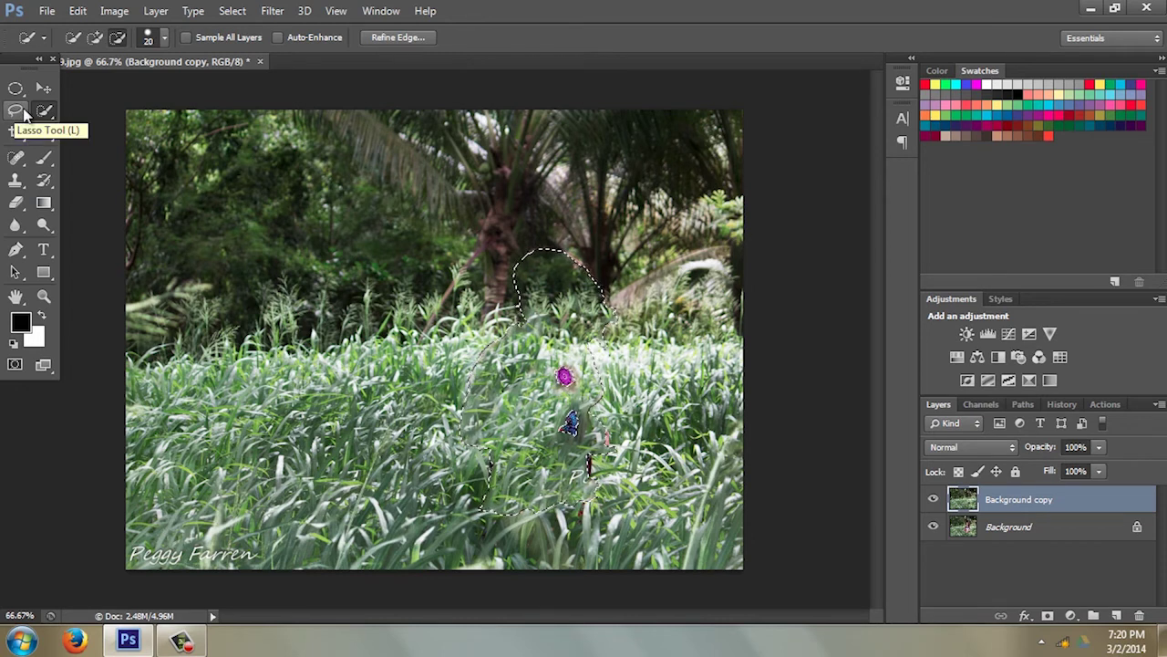
Deselect, clone grass over the magenta and clothing remnants, then delete Background copy.
{"action": "key", "text": "ctrl+d"}
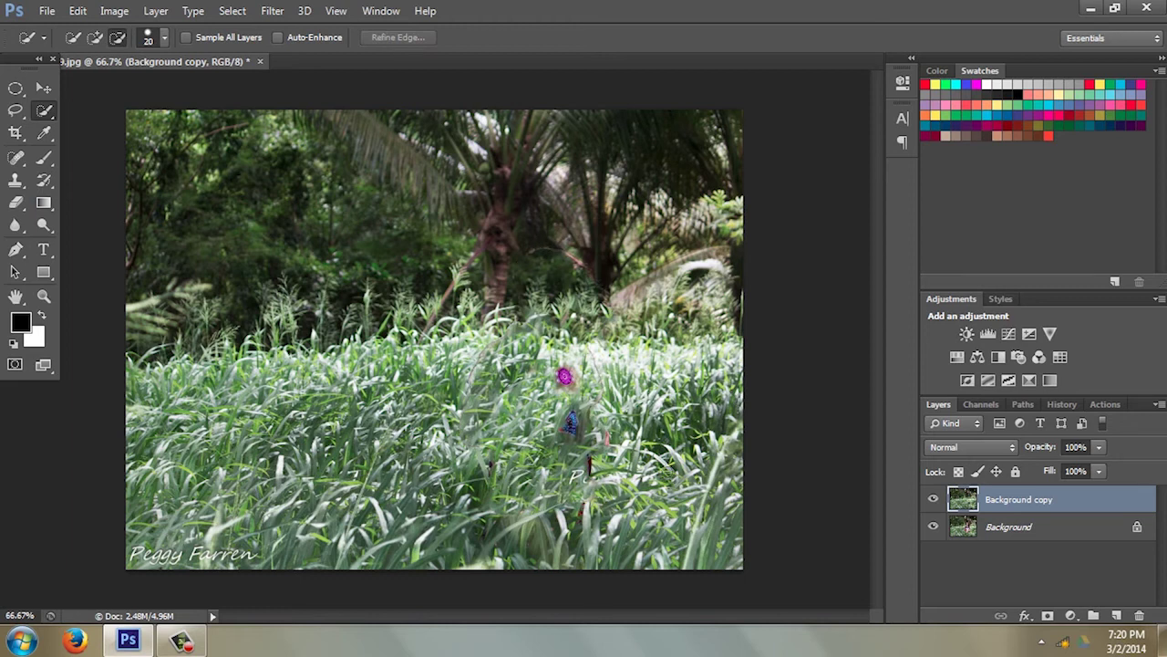
{"action": "left_click", "coordinate": [14, 180]}
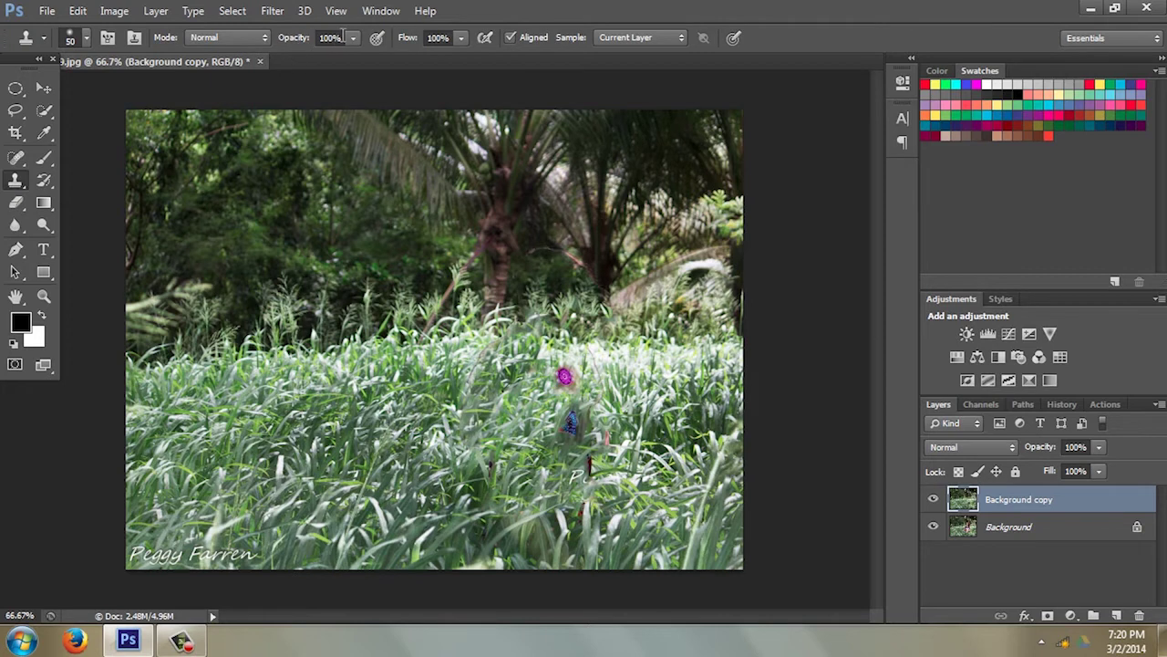
{"action": "left_click", "coordinate": [529, 374], "text": "alt"}
{"action": "mouse_move", "coordinate": [559, 375]}
{"action": "left_mouse_down"}
{"action": "mouse_move", "coordinate": [568, 413]}
{"action": "mouse_move", "coordinate": [602, 436]}
{"action": "left_mouse_up"}
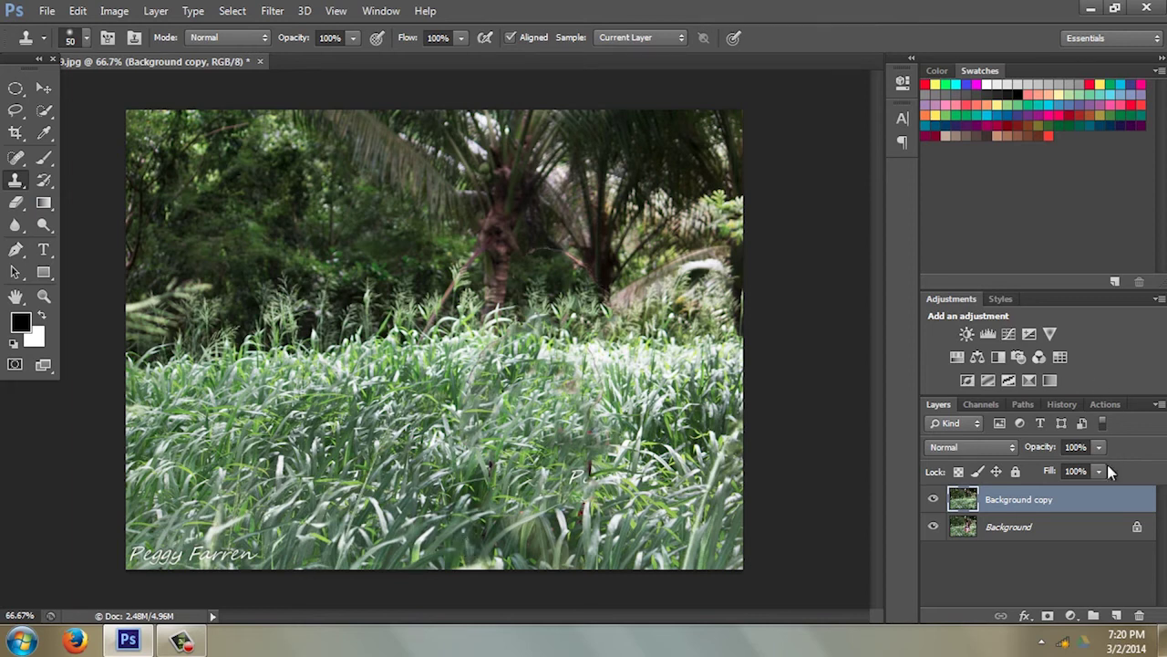
{"action": "mouse_move", "coordinate": [1072, 497]}
{"action": "left_mouse_down"}
{"action": "mouse_move", "coordinate": [1133, 548]}
{"action": "mouse_move", "coordinate": [1139, 616]}
{"action": "left_mouse_up"}
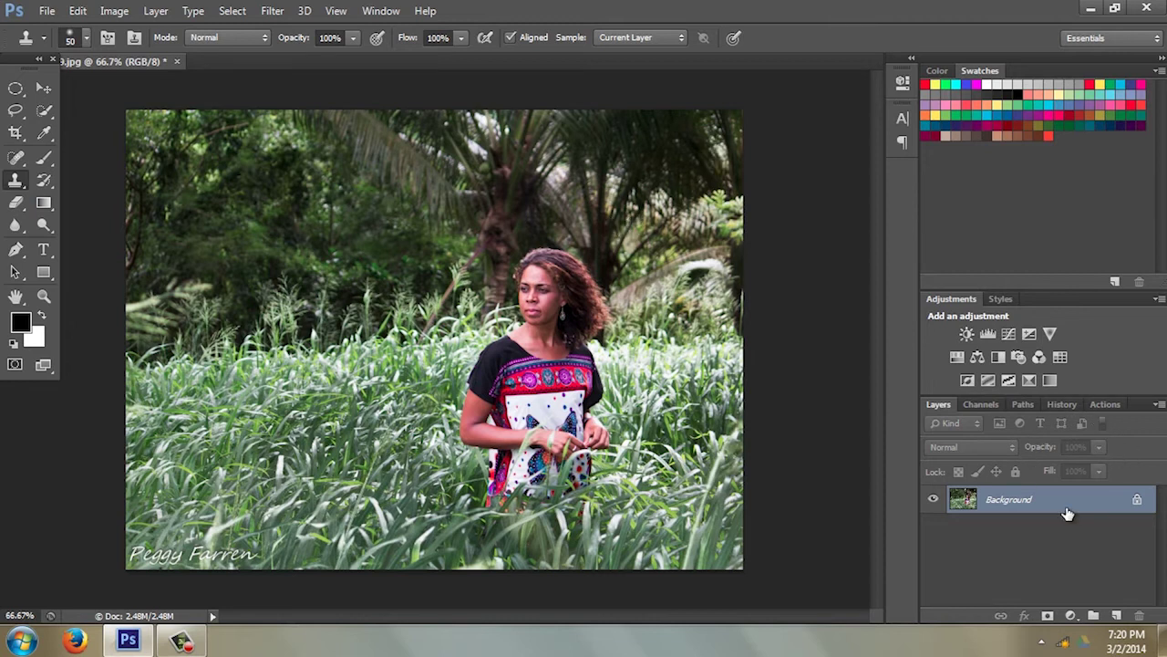
Duplicate the Background layer again and pick the Quick Selection Tool.
{"action": "left_click_drag", "start_coordinate": [1076, 501], "coordinate": [1118, 617]}
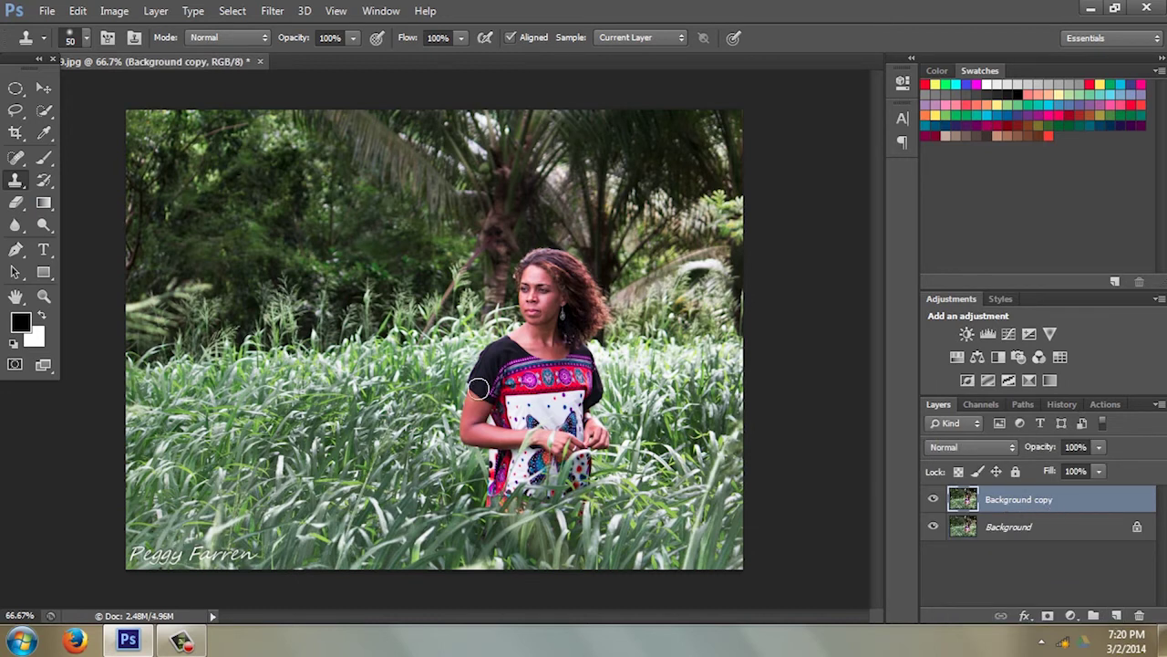
{"action": "left_click", "coordinate": [44, 111]}
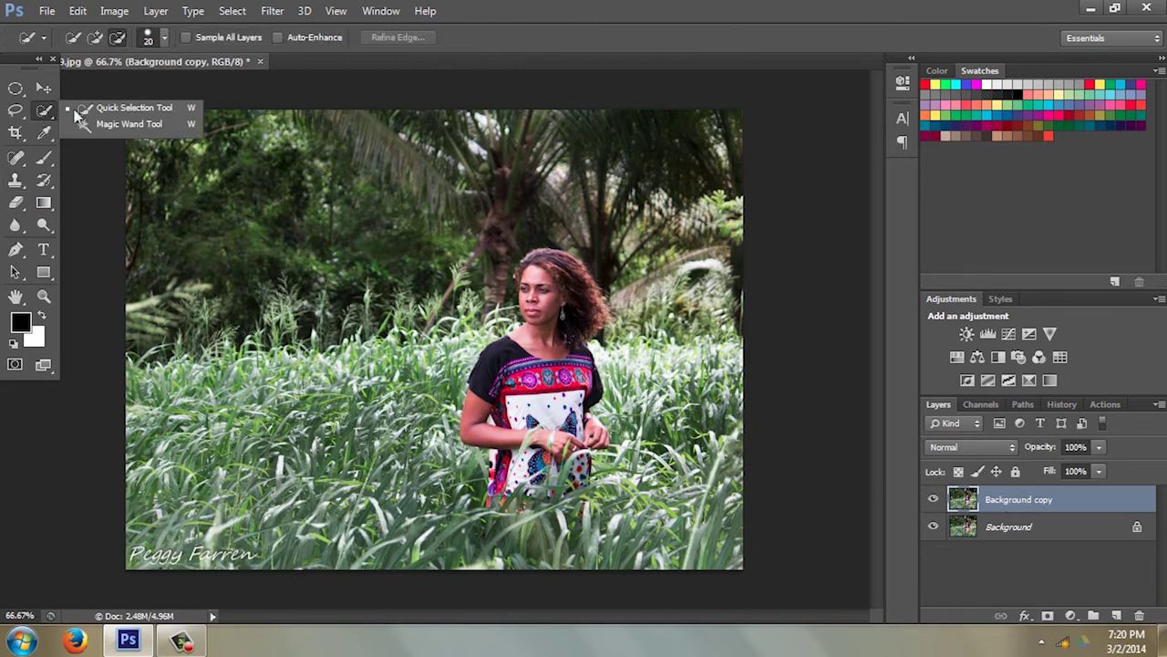
Quick-select the woman's hair, torso, hands and skirt, trimming the right edge of her hair.
{"action": "left_click", "coordinate": [128, 108]}
{"action": "mouse_move", "coordinate": [538, 273]}
{"action": "left_mouse_down"}
{"action": "mouse_move", "coordinate": [523, 403]}
{"action": "mouse_move", "coordinate": [538, 456]}
{"action": "mouse_move", "coordinate": [504, 494]}
{"action": "mouse_move", "coordinate": [512, 447]}
{"action": "mouse_move", "coordinate": [494, 380]}
{"action": "left_mouse_up"}
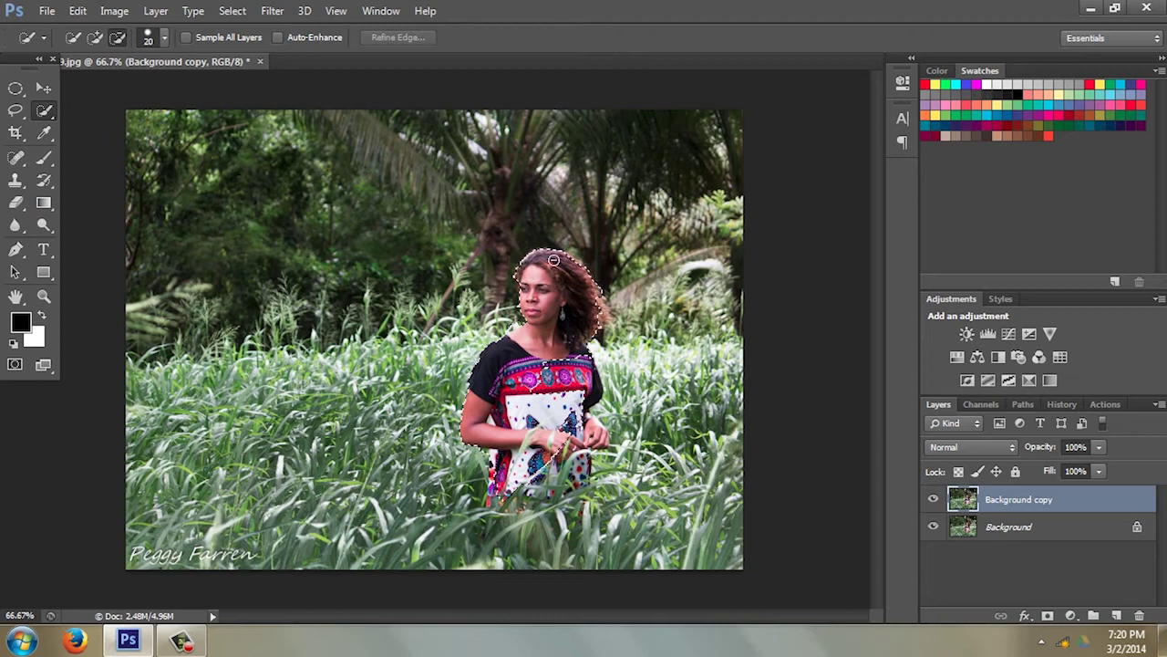
{"action": "mouse_move", "coordinate": [587, 289]}
{"action": "left_mouse_down"}
{"action": "mouse_move", "coordinate": [554, 288]}
{"action": "mouse_move", "coordinate": [564, 267]}
{"action": "mouse_move", "coordinate": [595, 309]}
{"action": "mouse_move", "coordinate": [574, 348]}
{"action": "left_mouse_up"}
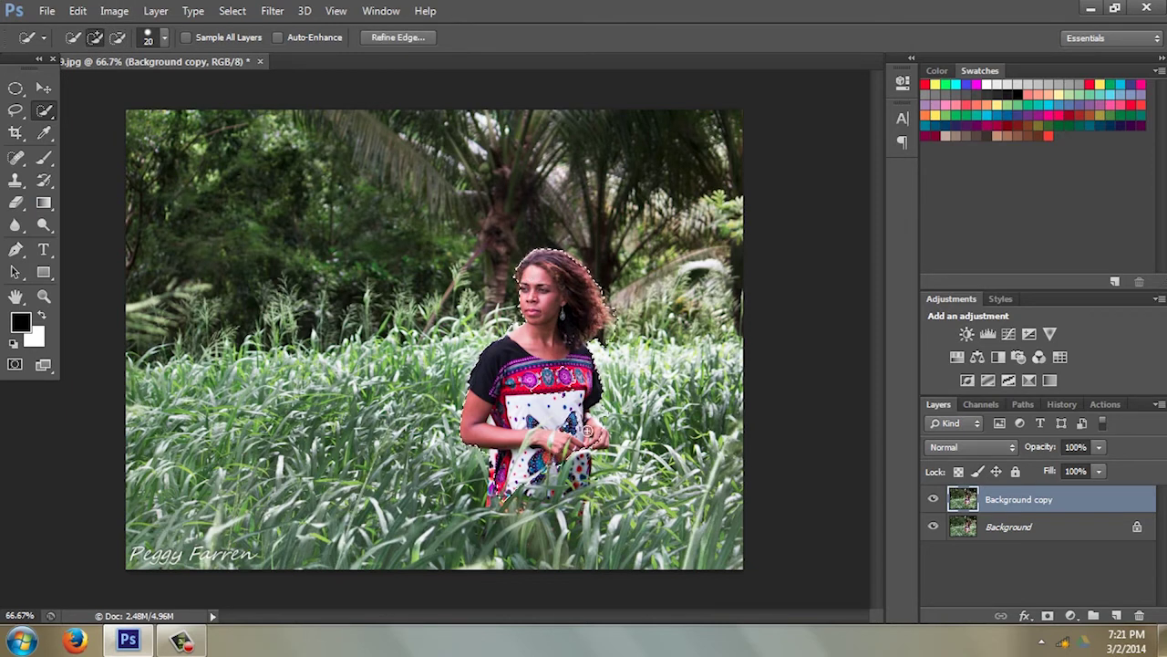
{"action": "left_click_drag", "start_coordinate": [593, 438], "coordinate": [568, 488]}
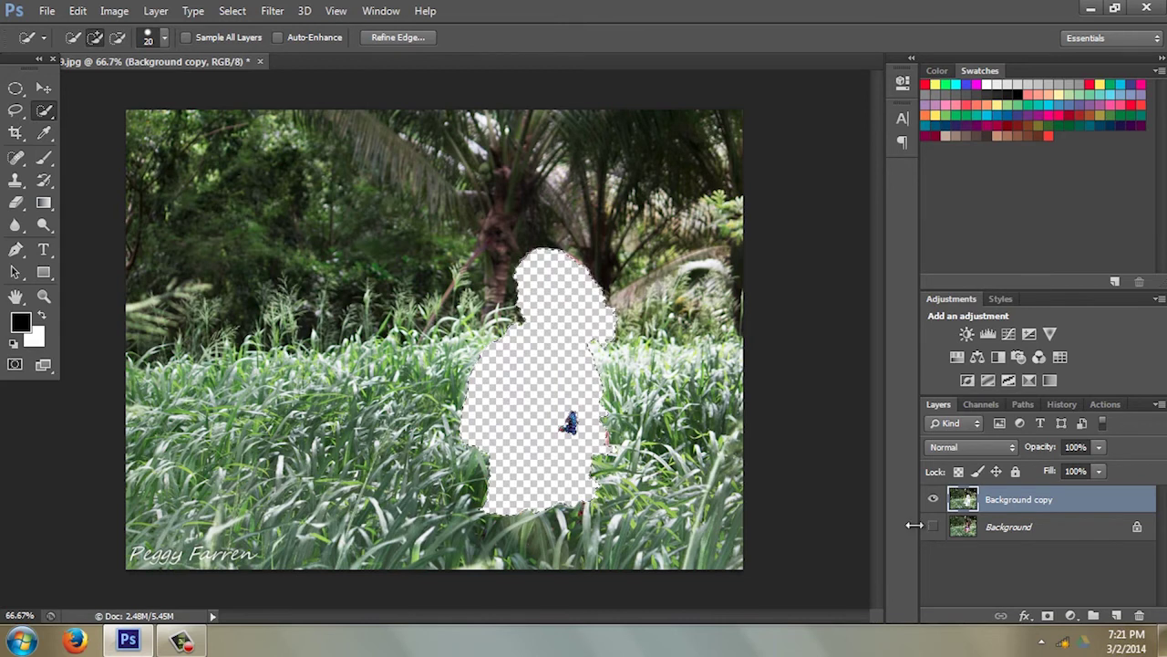
Pick the Lasso Tool, toggle the Background layer's visibility to compare, then choose Clone Stamp.
{"action": "left_click", "coordinate": [16, 110]}
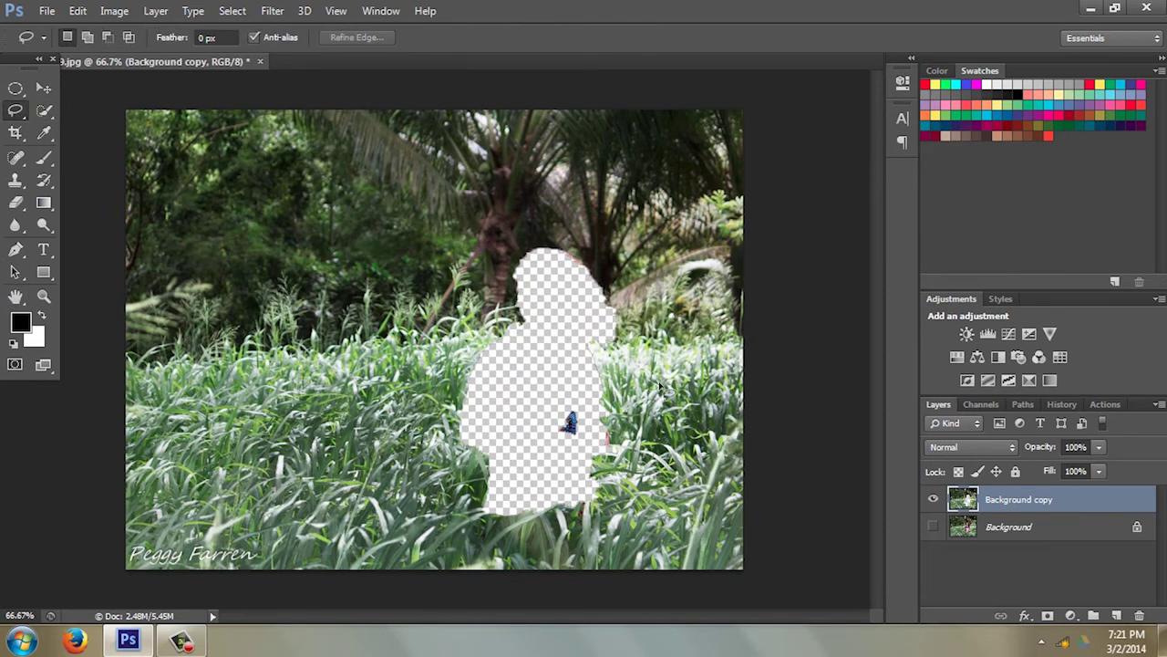
{"action": "left_click", "coordinate": [934, 527]}
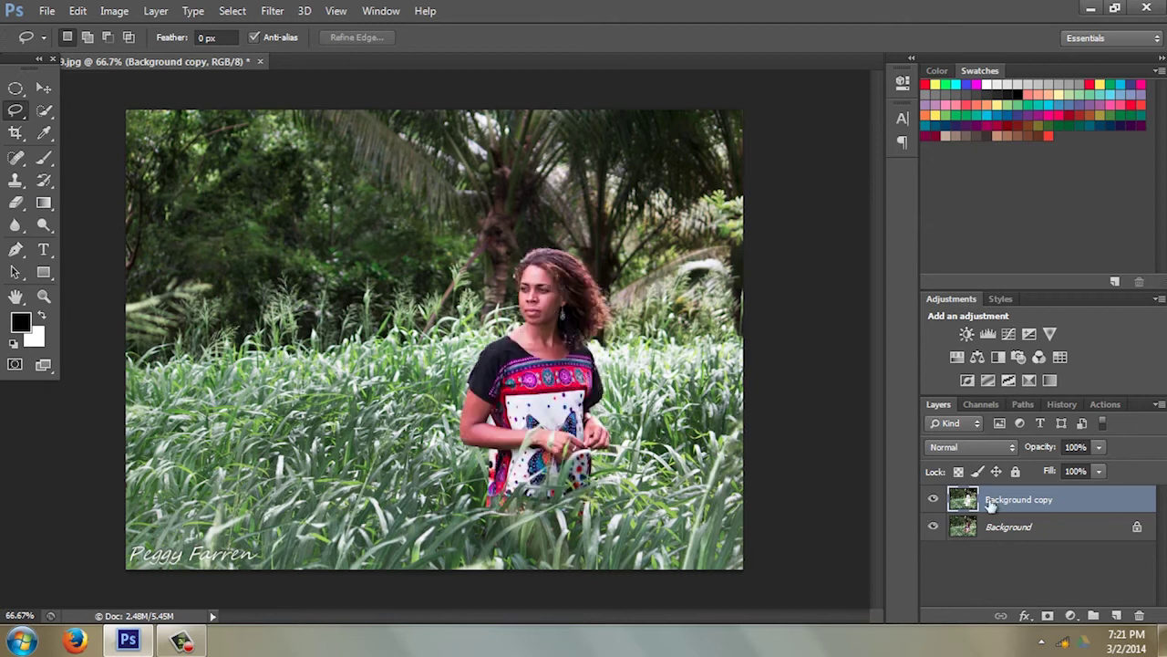
{"action": "left_click", "coordinate": [933, 527]}
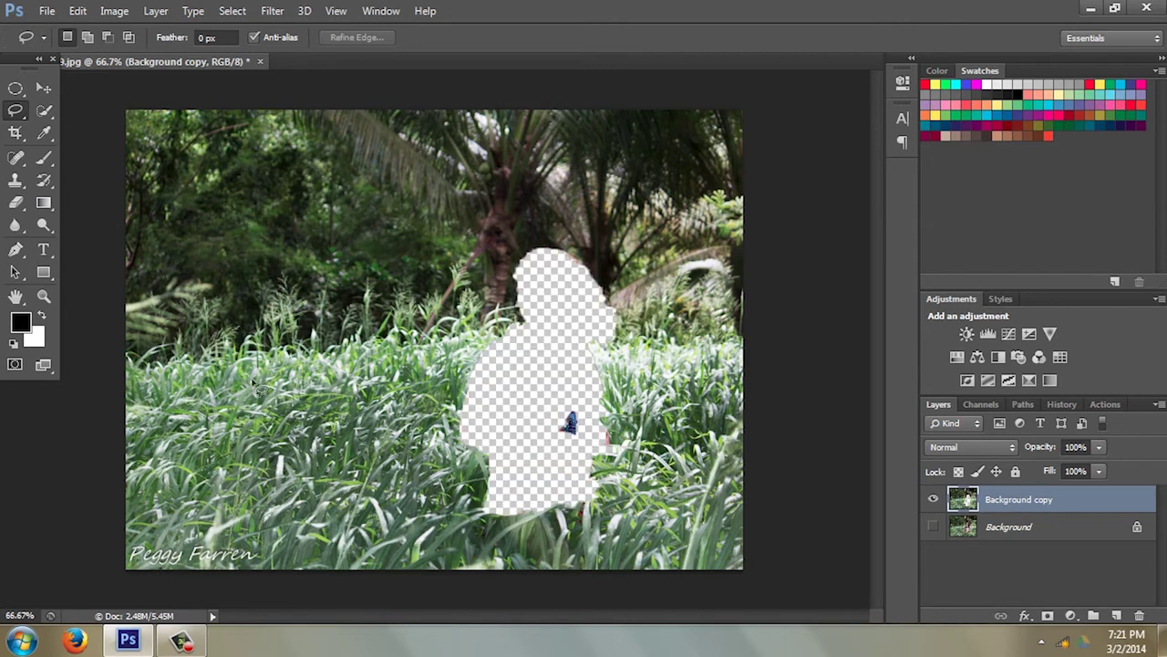
{"action": "left_click", "coordinate": [15, 180]}
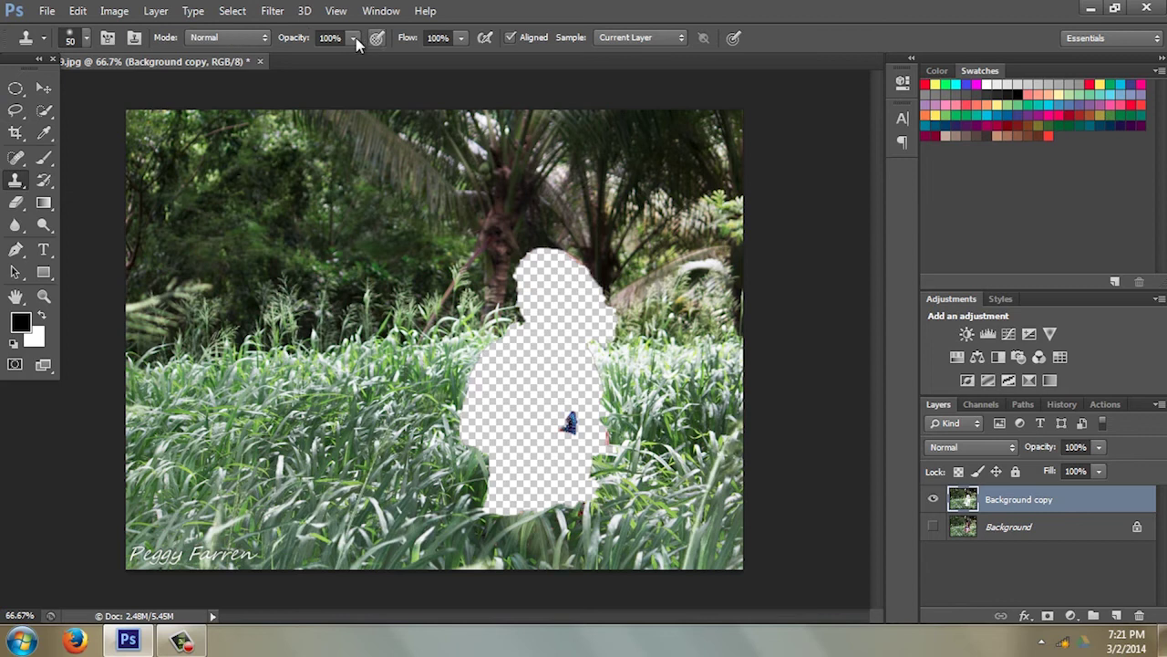
Enlarge the Clone Stamp brush and clone left grass and right foliage over the silhouette.
{"action": "key", "text": "bracketright"}
{"action": "key", "text": "bracketright"}
{"action": "key", "text": "bracketright"}
{"action": "key", "text": "bracketright"}
{"action": "key", "text": "bracketright"}
{"action": "key", "text": "bracketright"}
{"action": "key", "text": "bracketright"}
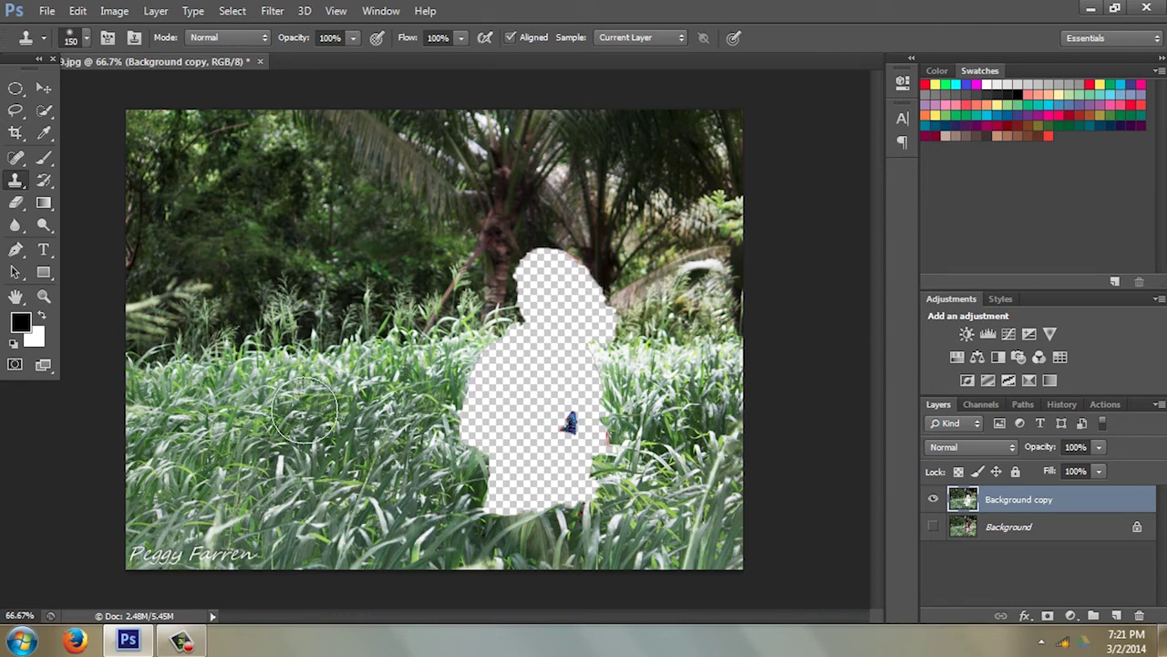
{"action": "left_click", "coordinate": [303, 411], "text": "alt"}
{"action": "mouse_move", "coordinate": [452, 412]}
{"action": "left_mouse_down"}
{"action": "mouse_move", "coordinate": [533, 401]}
{"action": "mouse_move", "coordinate": [545, 357]}
{"action": "mouse_move", "coordinate": [528, 391]}
{"action": "mouse_move", "coordinate": [529, 373]}
{"action": "mouse_move", "coordinate": [575, 201]}
{"action": "mouse_move", "coordinate": [534, 195]}
{"action": "mouse_move", "coordinate": [535, 261]}
{"action": "mouse_move", "coordinate": [520, 235]}
{"action": "left_mouse_up"}
{"action": "left_click", "coordinate": [653, 280], "text": "alt"}
{"action": "mouse_move", "coordinate": [583, 319]}
{"action": "left_mouse_down"}
{"action": "mouse_move", "coordinate": [602, 365]}
{"action": "mouse_move", "coordinate": [664, 376]}
{"action": "mouse_move", "coordinate": [632, 398]}
{"action": "mouse_move", "coordinate": [667, 423]}
{"action": "mouse_move", "coordinate": [602, 402]}
{"action": "mouse_move", "coordinate": [639, 456]}
{"action": "mouse_move", "coordinate": [565, 497]}
{"action": "mouse_move", "coordinate": [423, 499]}
{"action": "mouse_move", "coordinate": [547, 474]}
{"action": "left_mouse_up"}
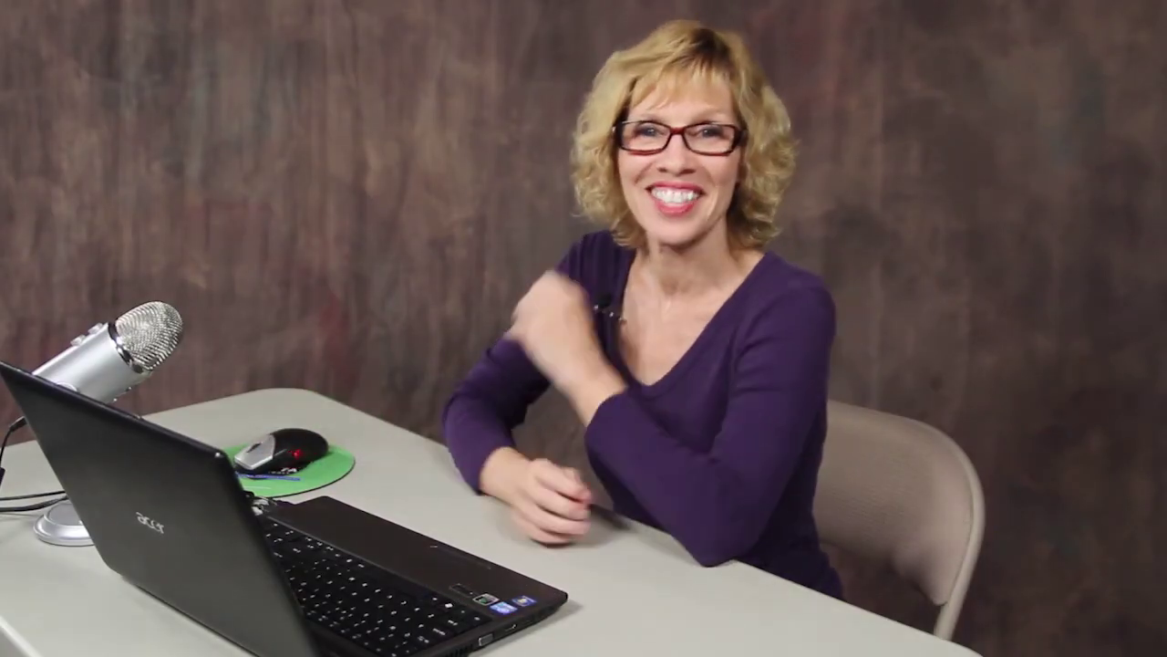